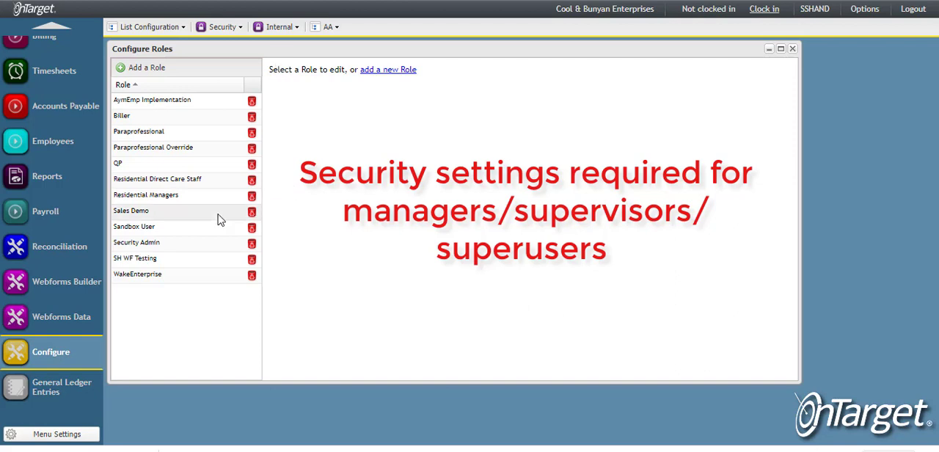
Allow the Employees section in the Residential Managers role's desktop security permissions.
click(155, 197)
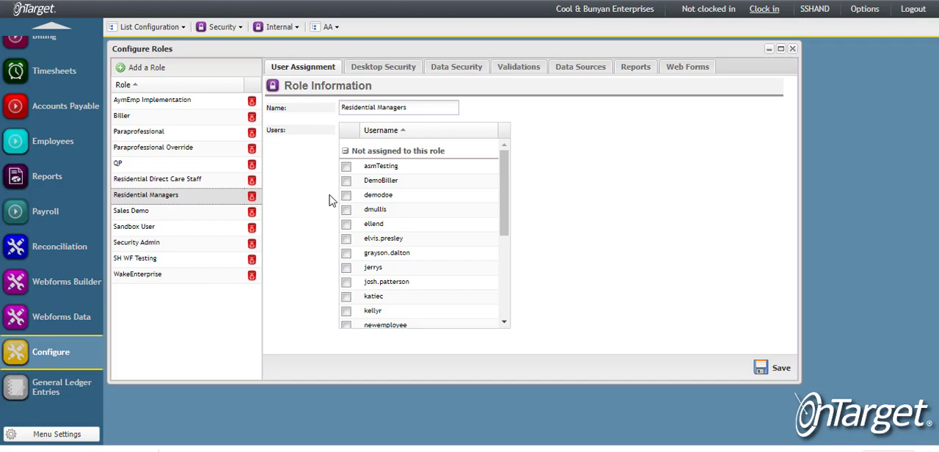
click(375, 73)
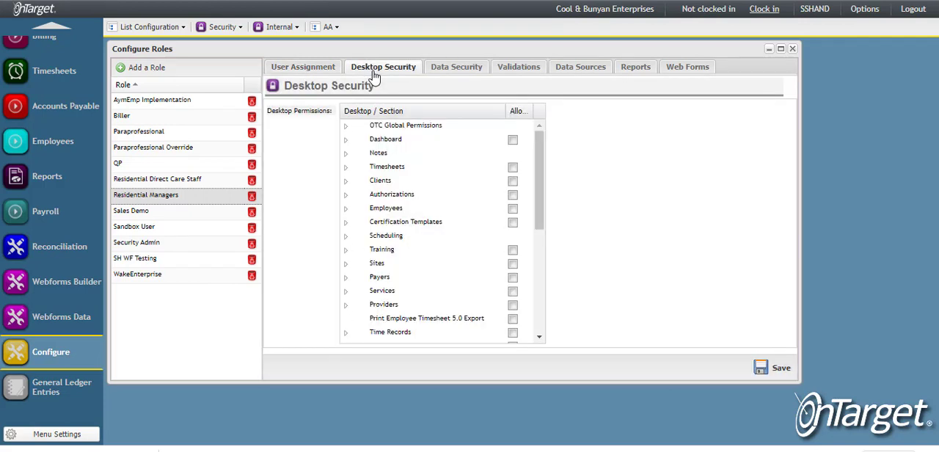
click(346, 209)
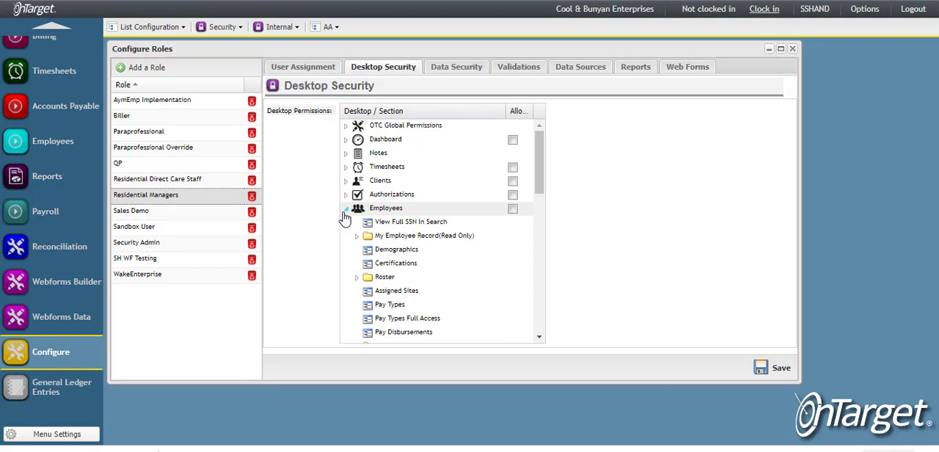
click(513, 210)
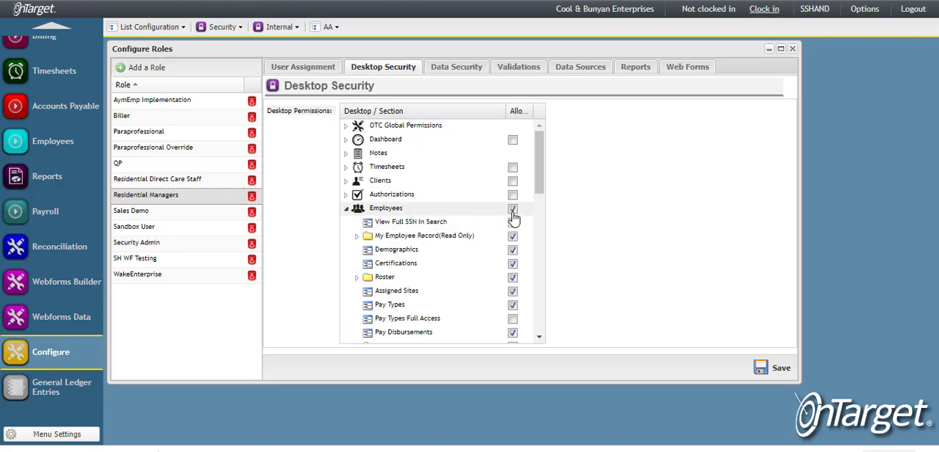
Disallow Pay Types, Pay Disbursements, Misc Deductions, Taxes and Employee Providers within the role's Employees permissions.
scroll(510, 273, down, 4)
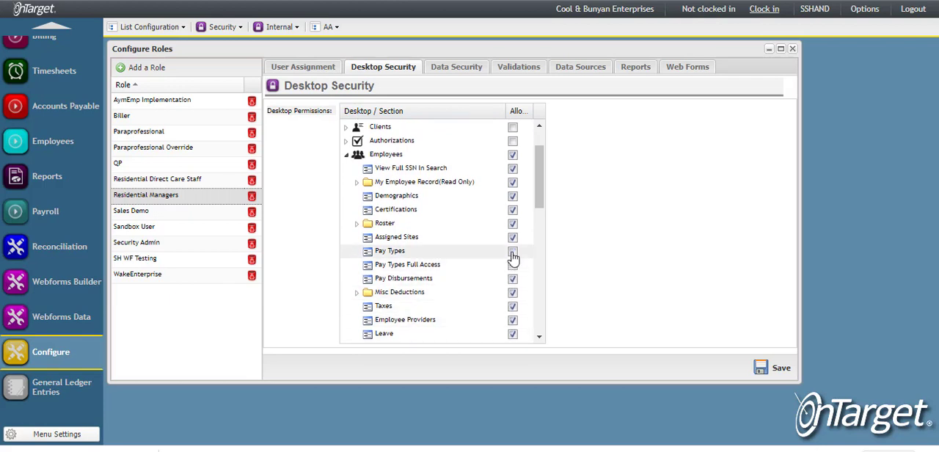
click(512, 264)
click(512, 279)
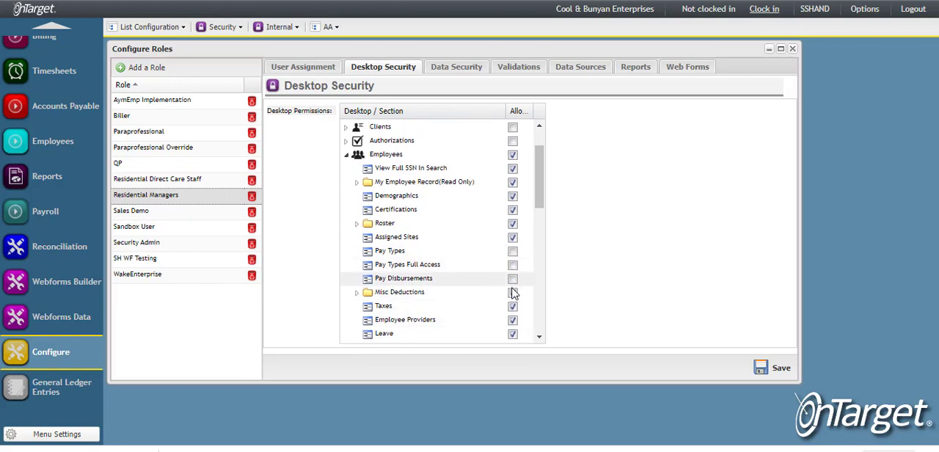
click(512, 293)
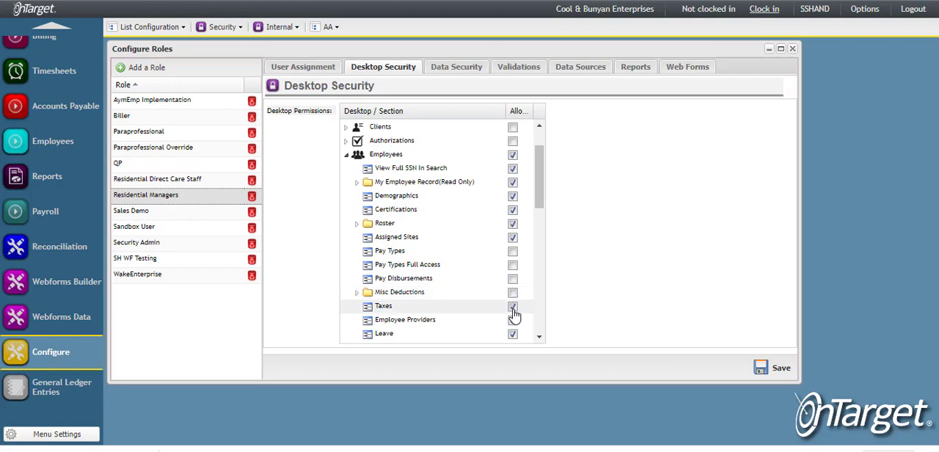
click(512, 308)
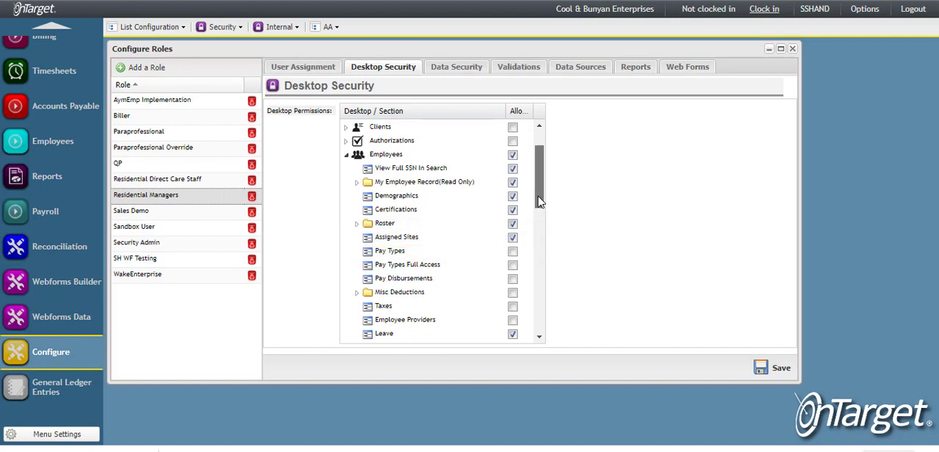
Allow Shift Scheduling Clients and Shift Scheduling Employees within the role's Scheduling permissions.
drag(541, 202, 540, 278)
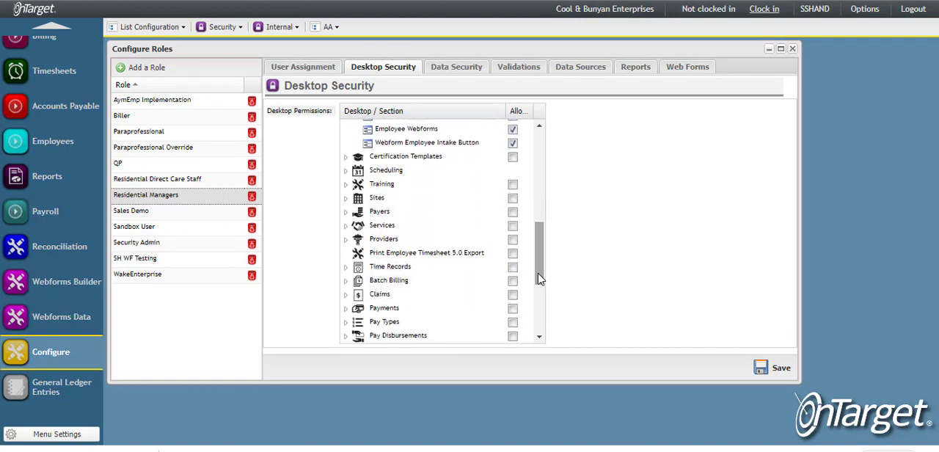
click(346, 171)
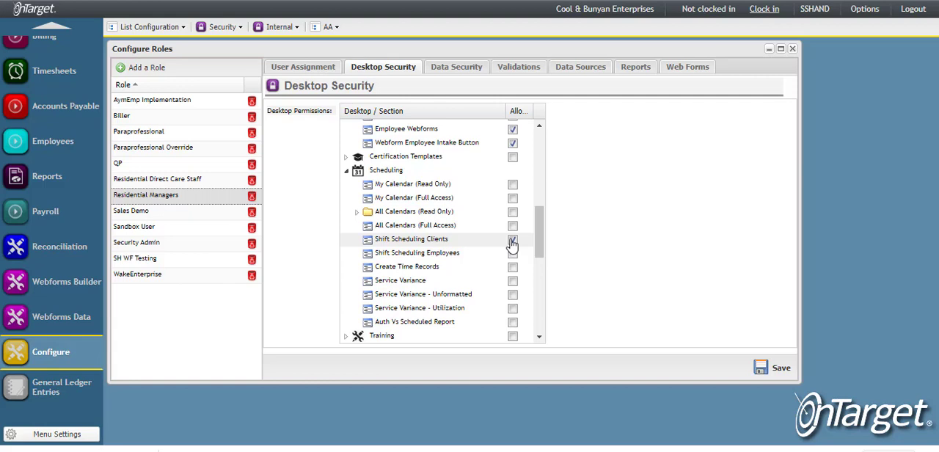
click(512, 241)
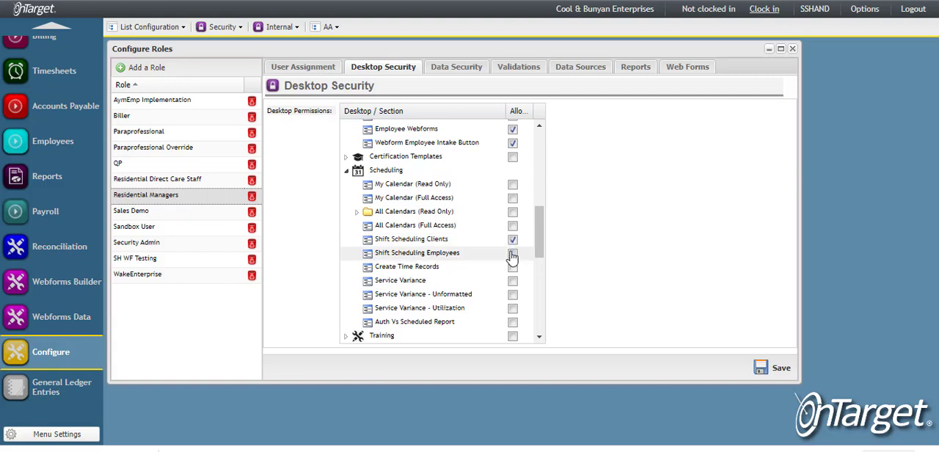
click(512, 254)
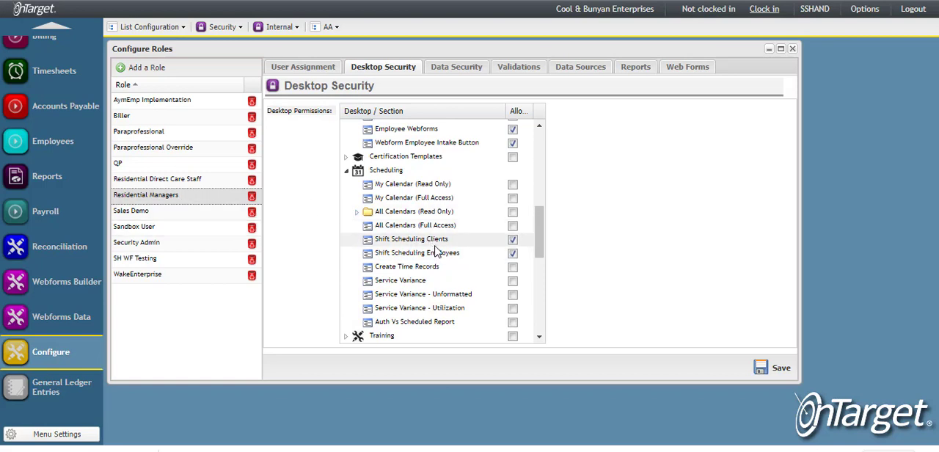
click(513, 254)
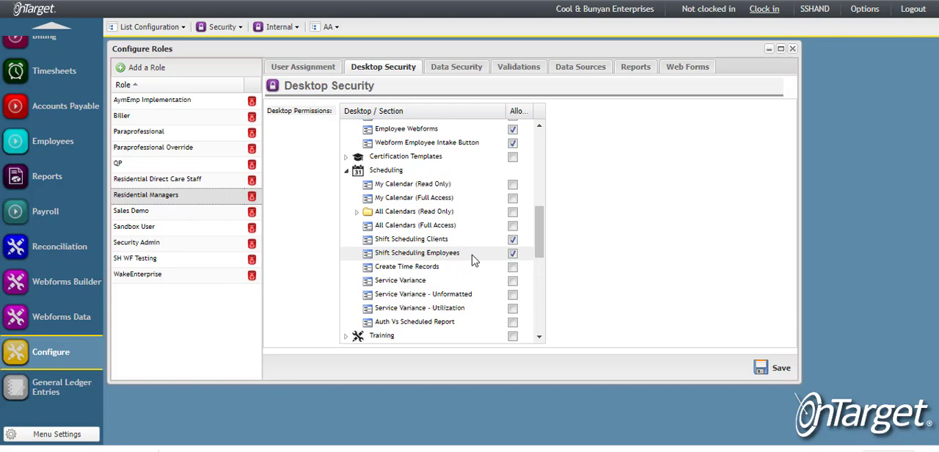
Allow the Sites section for the role, including Add Sites, Edit Sites, Delete Sites and Group Scheduling.
scroll(473, 261, down, 5)
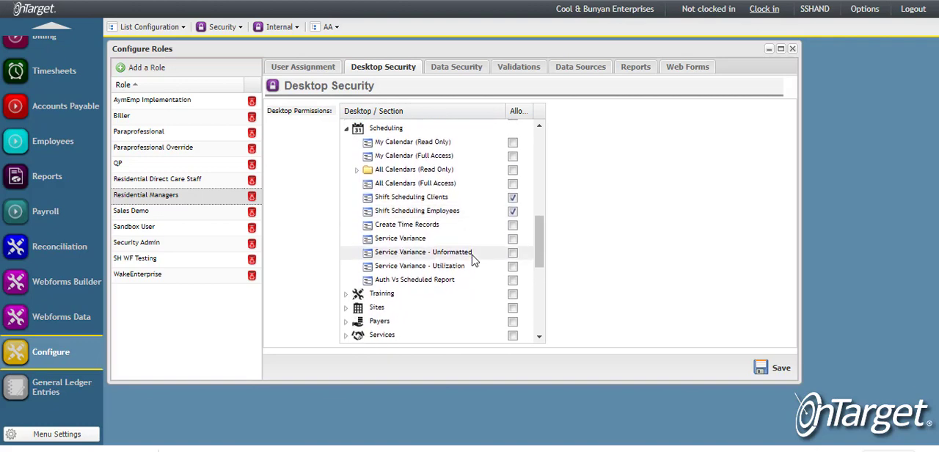
scroll(473, 260, down, 3)
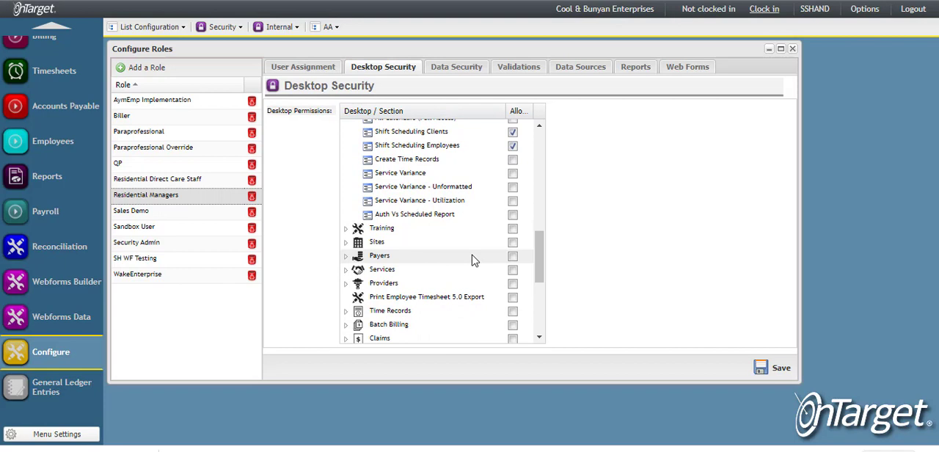
scroll(474, 261, down, 1)
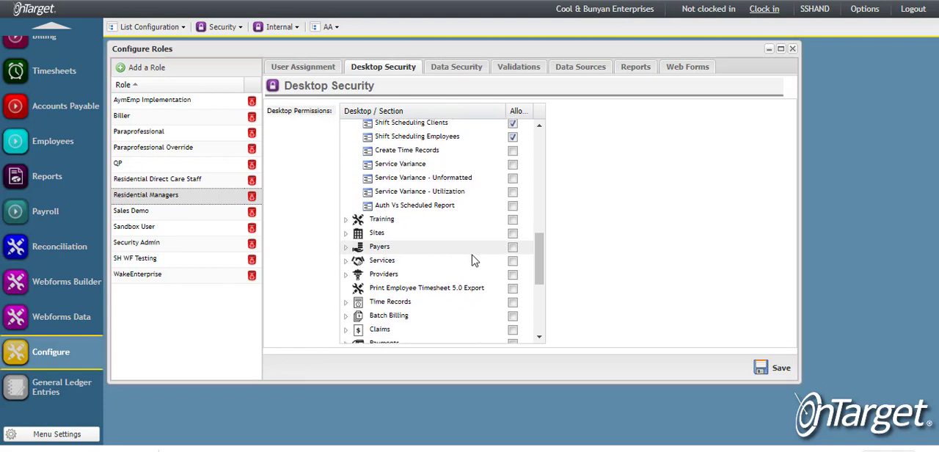
click(345, 234)
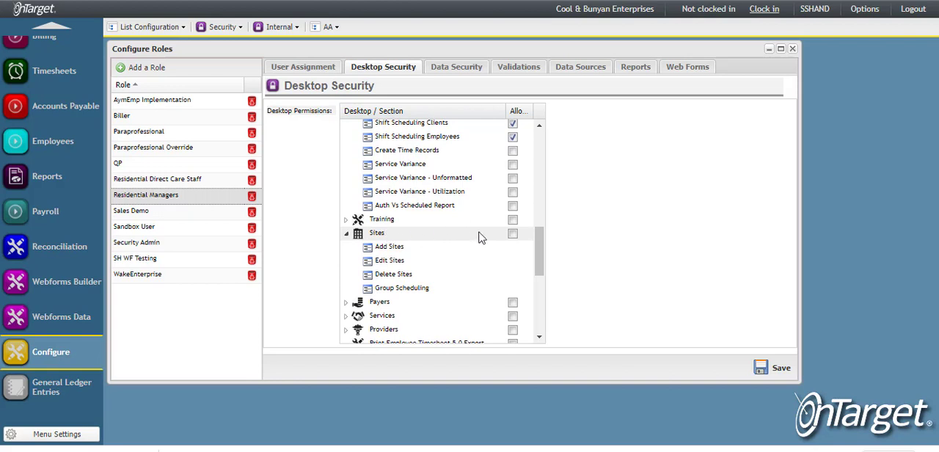
click(513, 235)
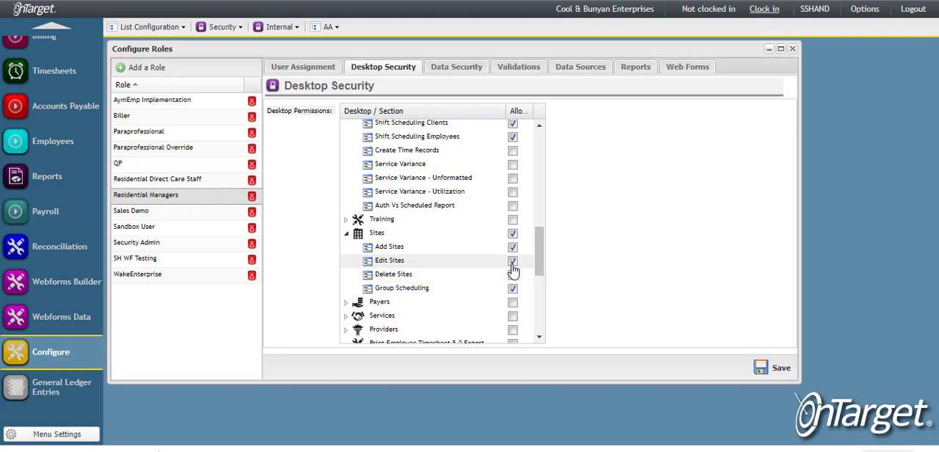
click(512, 273)
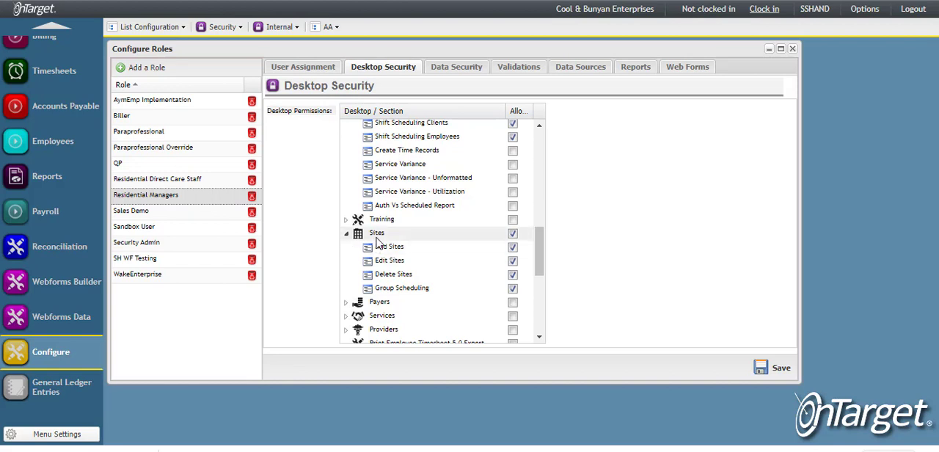
Expand the Services section of the desktop permissions and allow it for the role.
scroll(514, 297, down, 1)
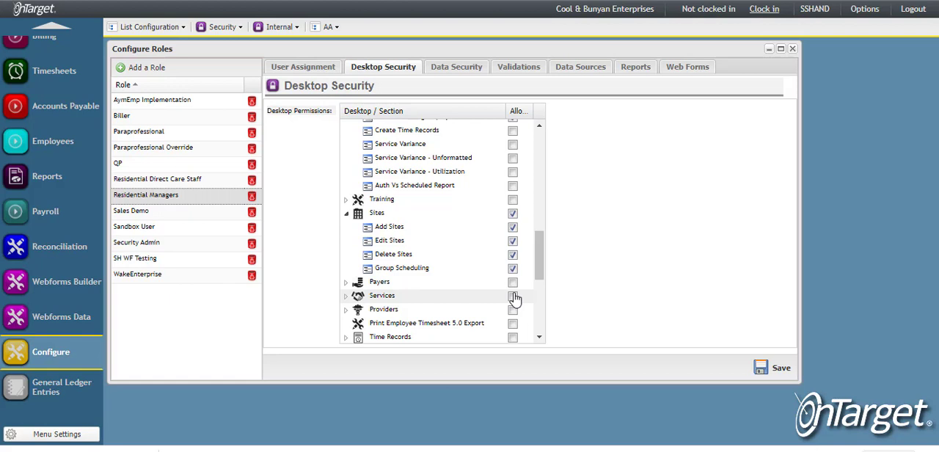
scroll(515, 299, down, 1)
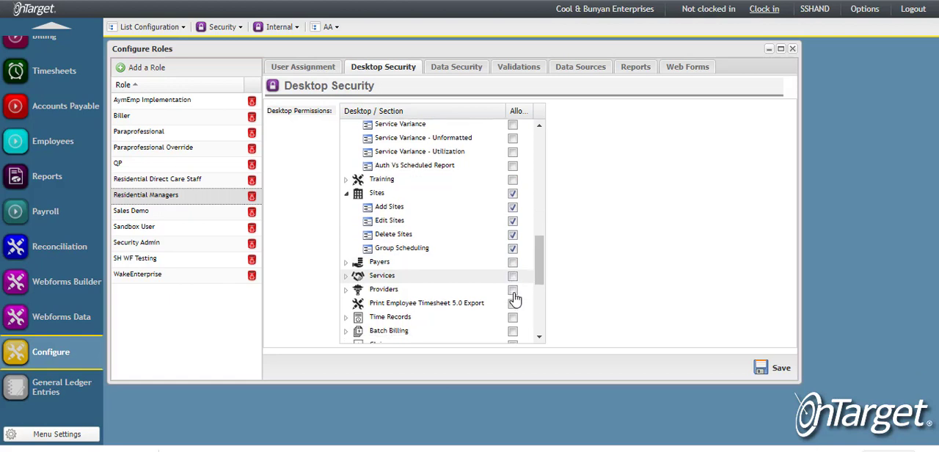
click(346, 277)
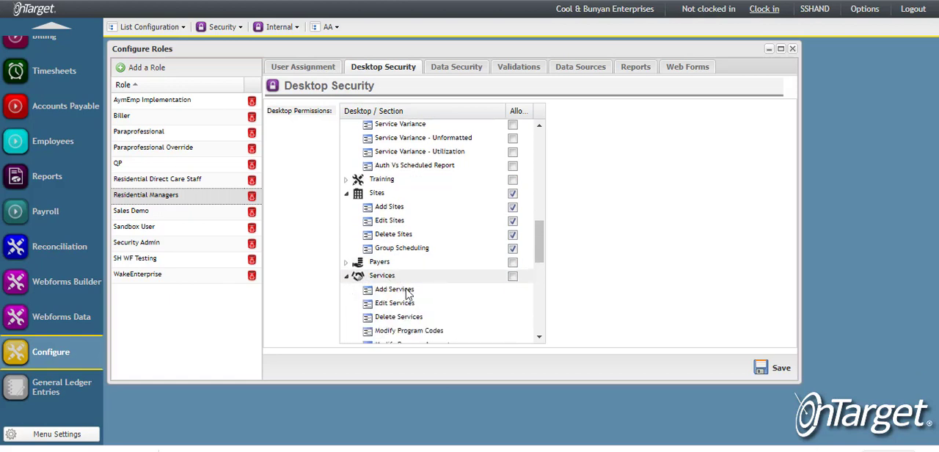
click(512, 277)
Disallow Modify Program Codes, Modify Revenue Accounts, Add and Edit Service Groupings, and Auto Approve Notes under Services, keeping Site Scheduling allowed.
scroll(514, 277, down, 4)
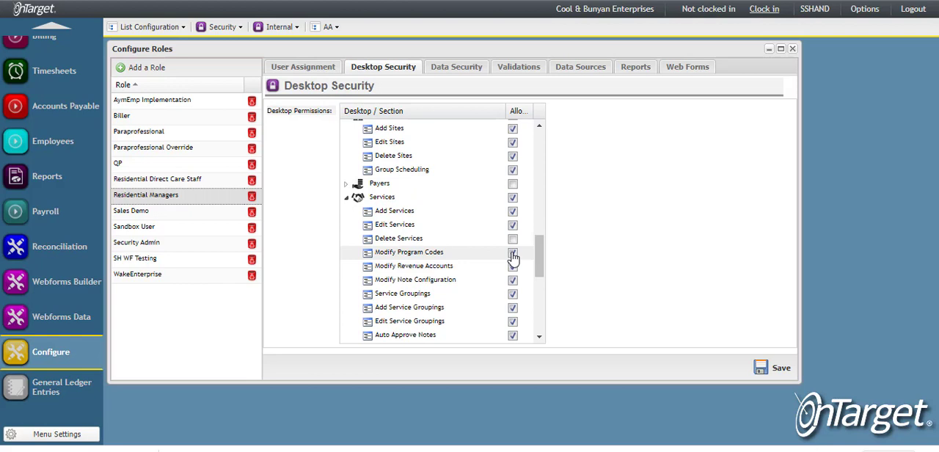
click(513, 254)
click(513, 267)
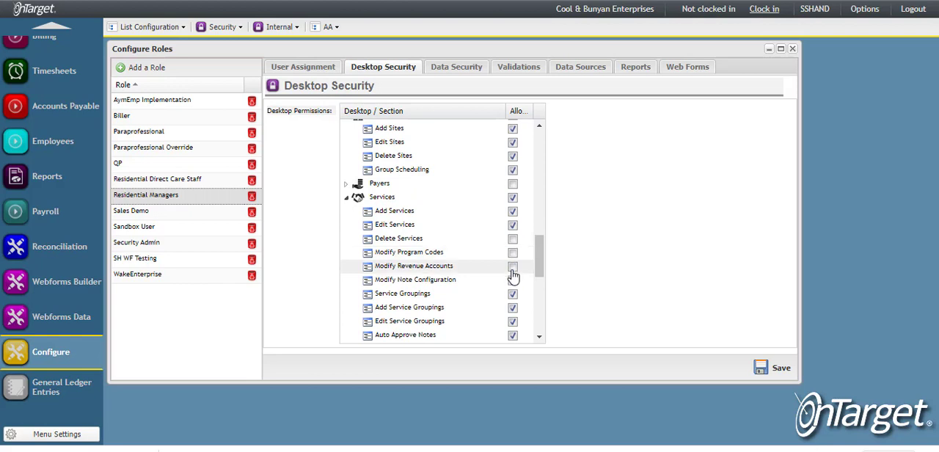
scroll(517, 313, down, 1)
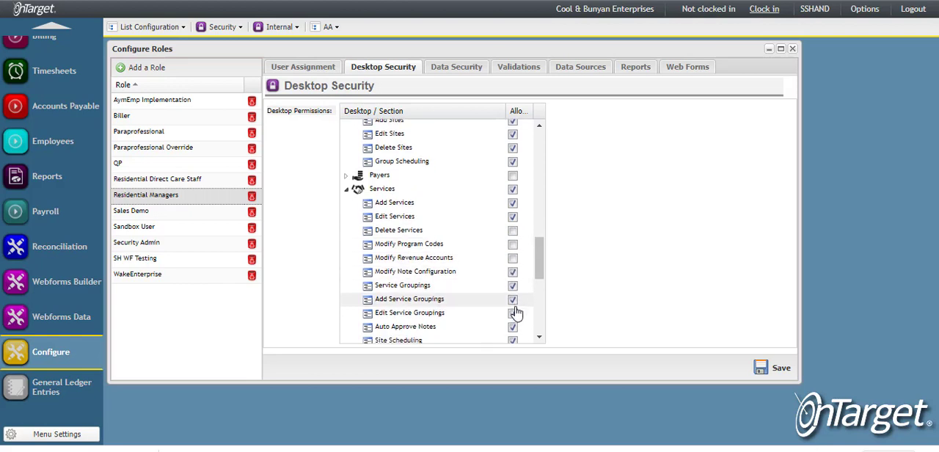
scroll(516, 313, down, 2)
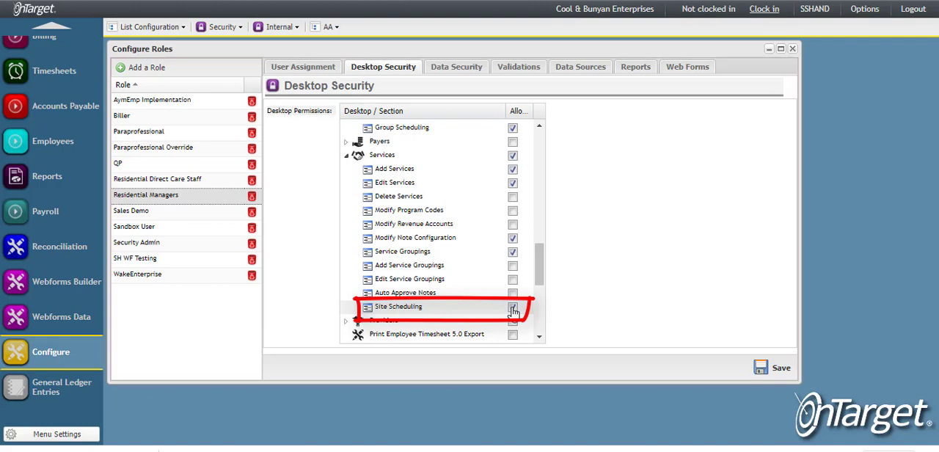
Expand the Configure section of the desktop permissions down to the Scheduling folder under List Configuration.
scroll(456, 318, down, 5)
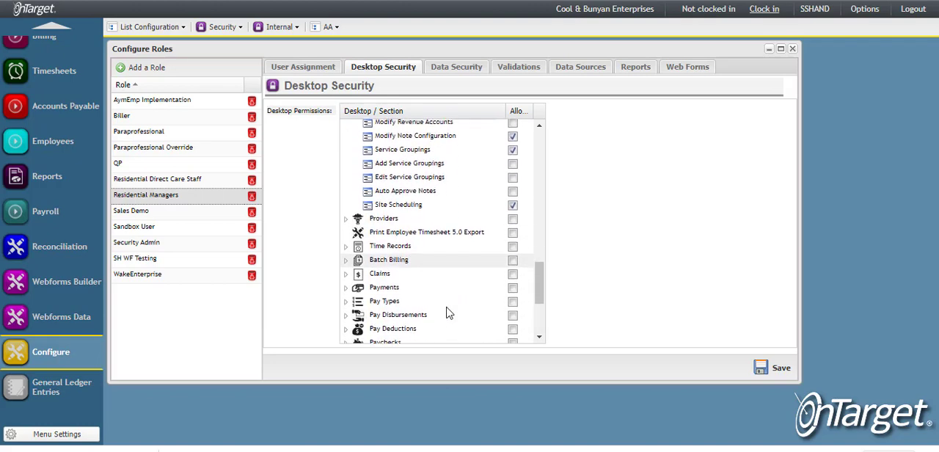
scroll(450, 313, down, 6)
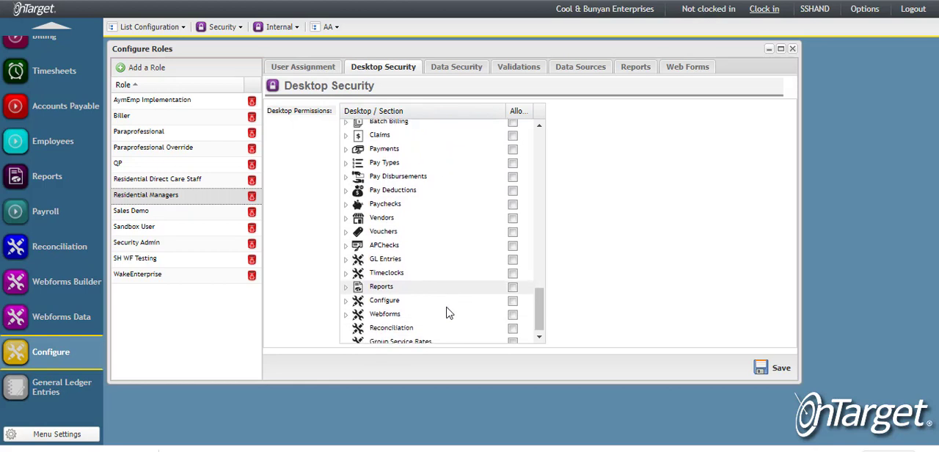
click(346, 301)
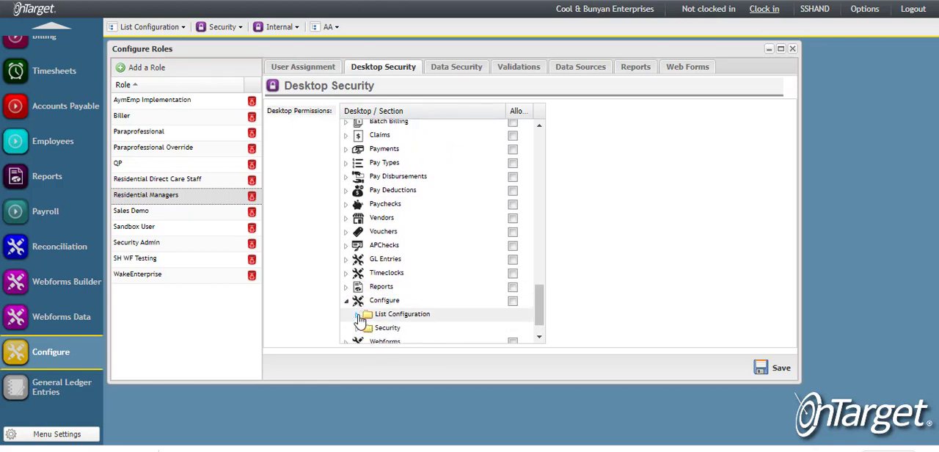
click(358, 314)
scroll(451, 315, down, 3)
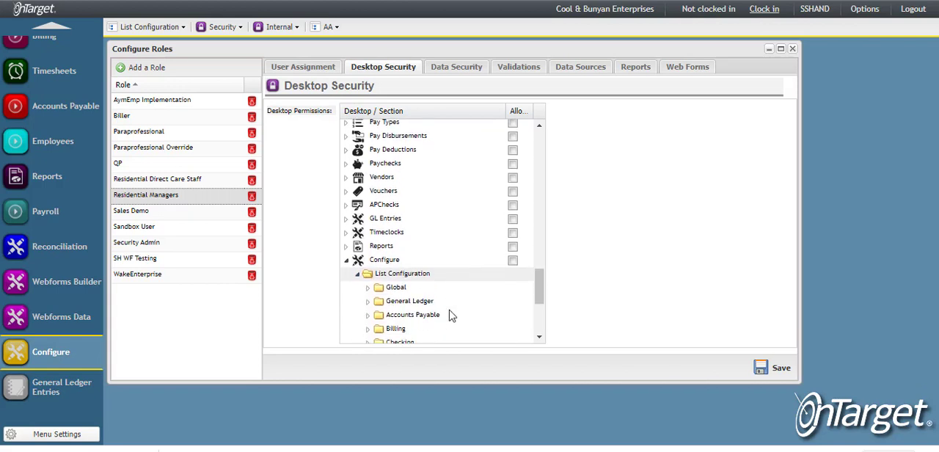
scroll(444, 301, down, 3)
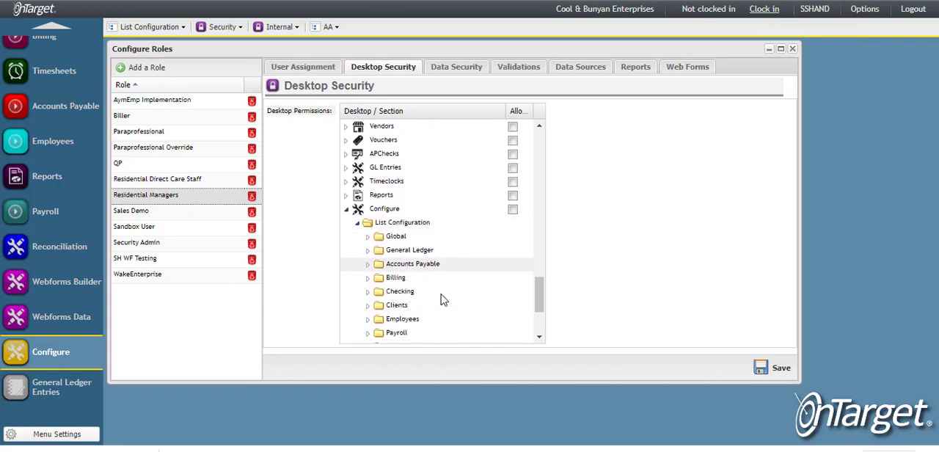
scroll(443, 299, down, 1)
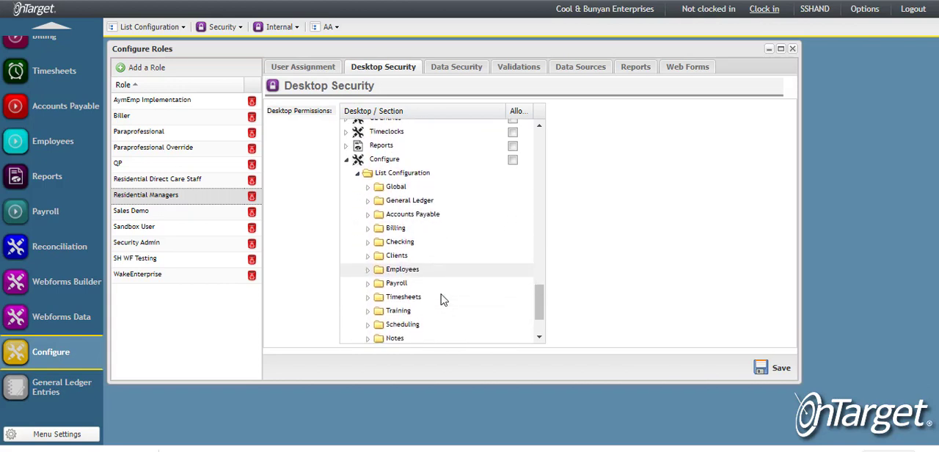
scroll(441, 300, down, 1)
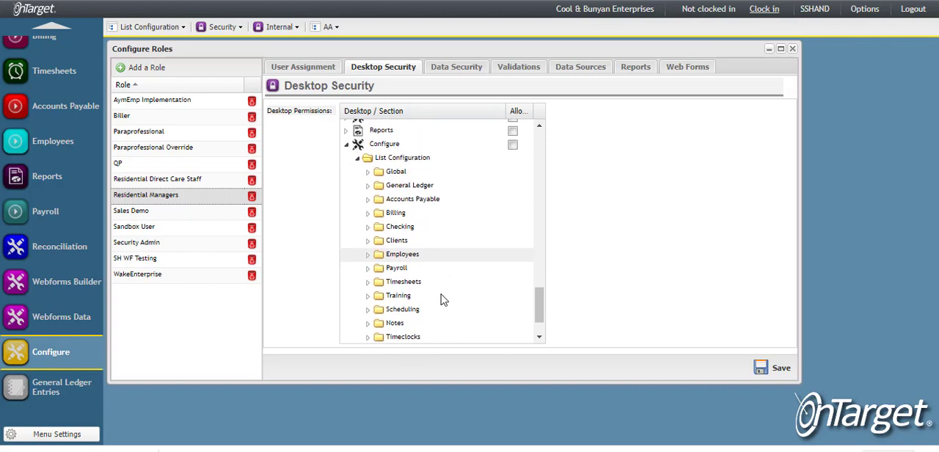
click(366, 310)
scroll(411, 329, down, 1)
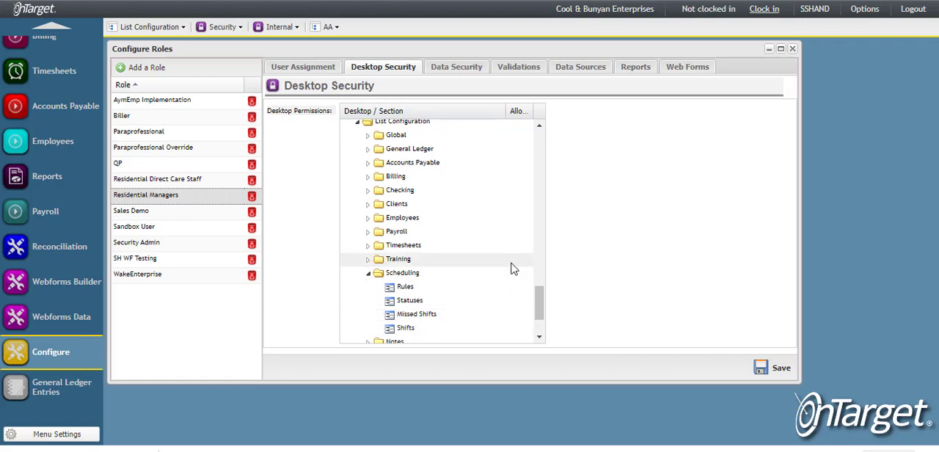
Allow the whole Configure section for the role without restricting the roles available when configuring other users.
scroll(514, 267, up, 1)
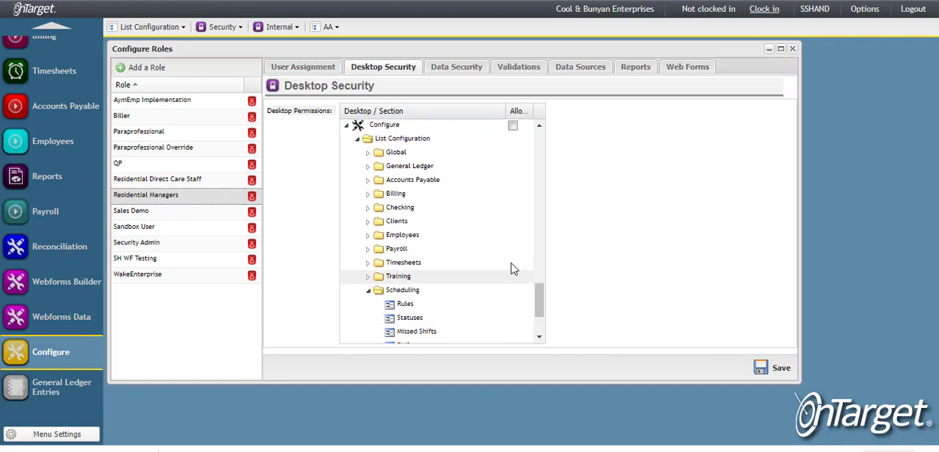
click(513, 128)
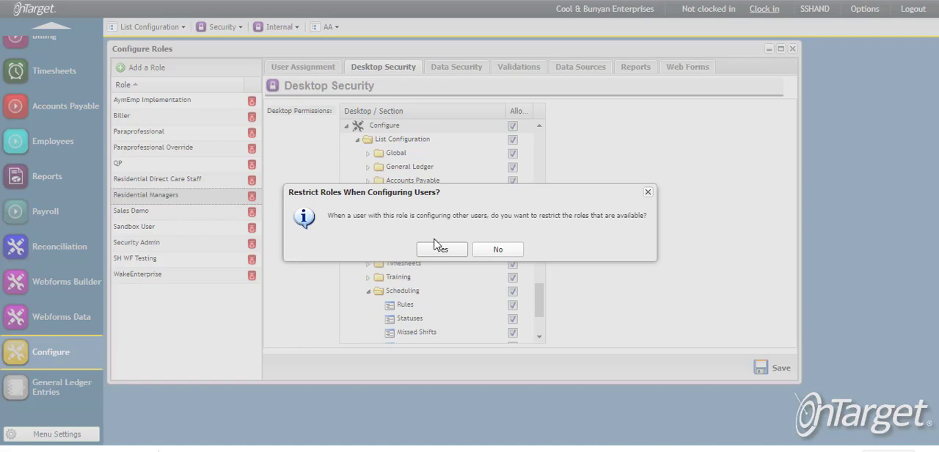
click(496, 250)
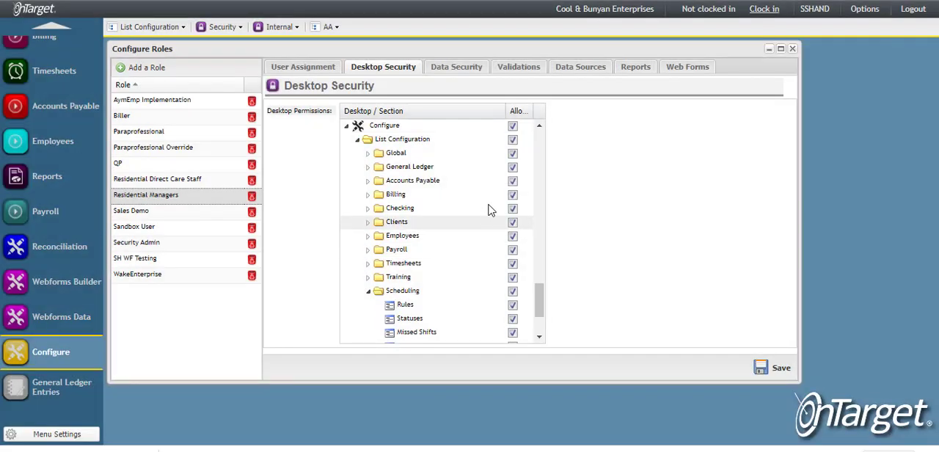
Disallow Security under Configure, and Timesheets, Payroll and Employees under List Configuration.
scroll(497, 276, down, 3)
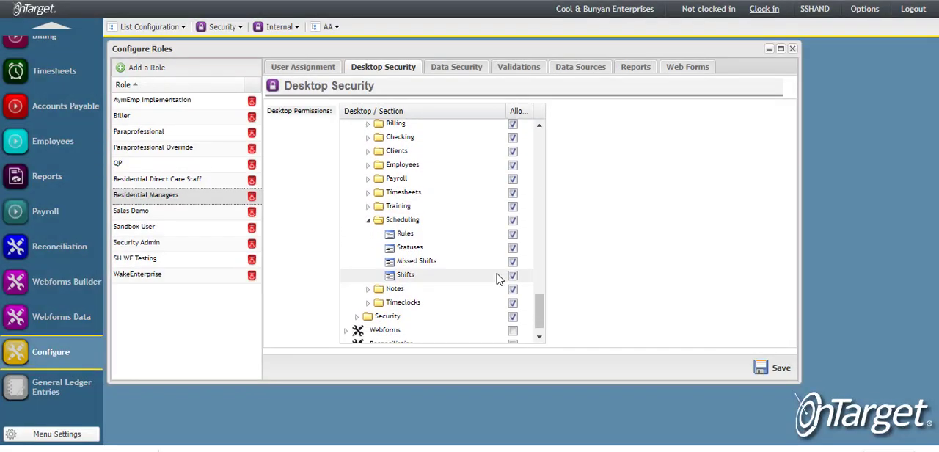
scroll(497, 279, down, 1)
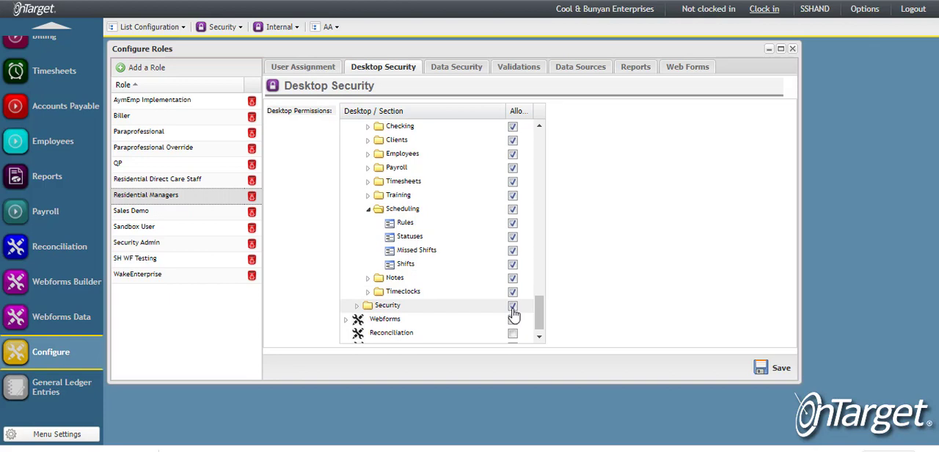
click(513, 307)
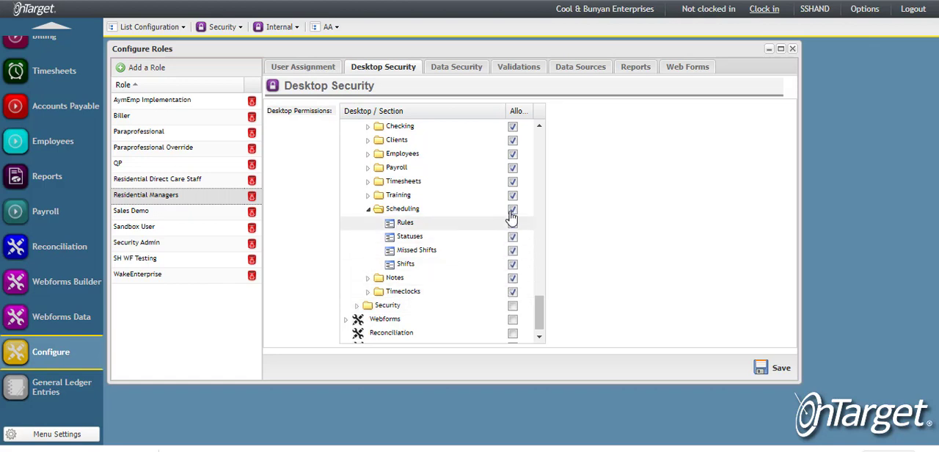
click(513, 182)
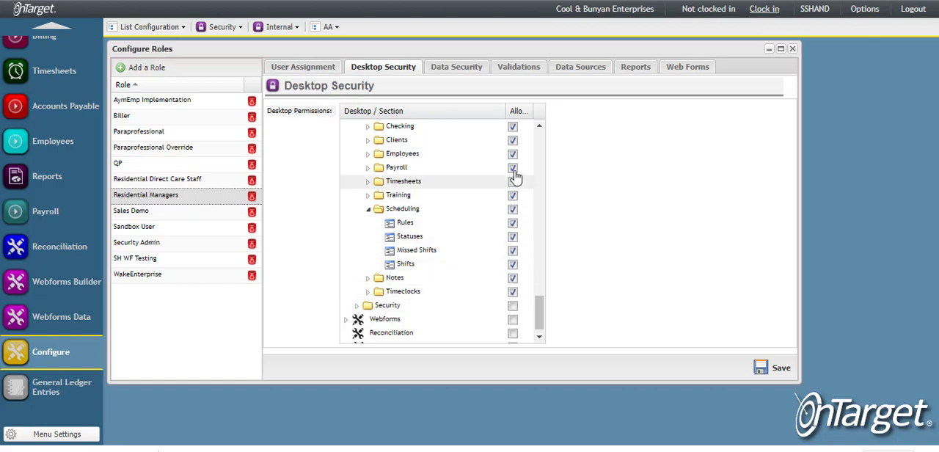
click(513, 154)
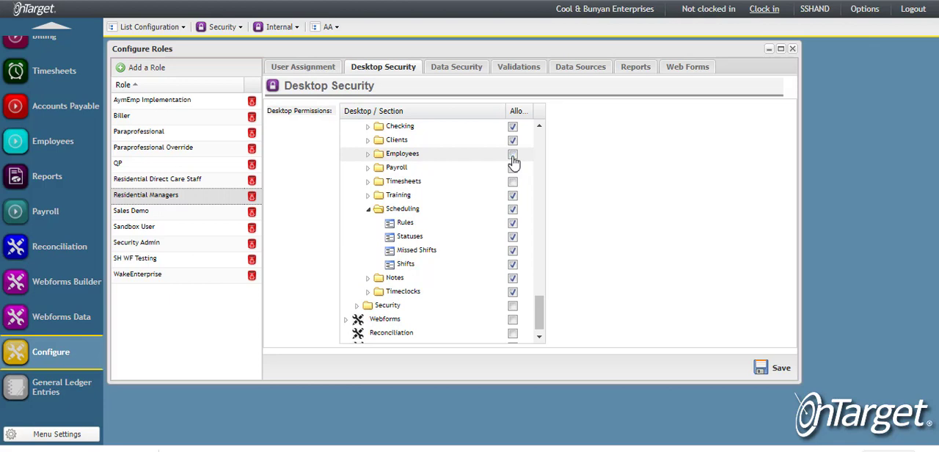
Disallow Global, General Ledger, Accounts Payable, Billing, Checking and Clients under List Configuration.
scroll(514, 161, up, 2)
scroll(513, 165, up, 2)
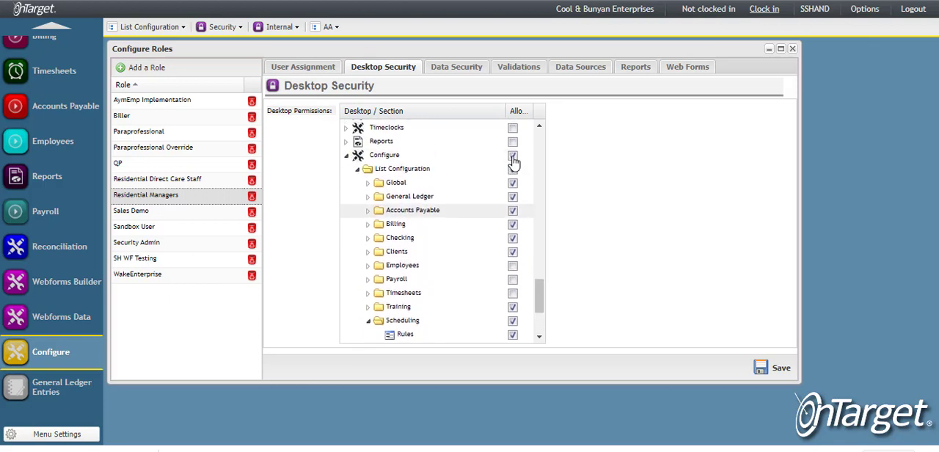
click(513, 183)
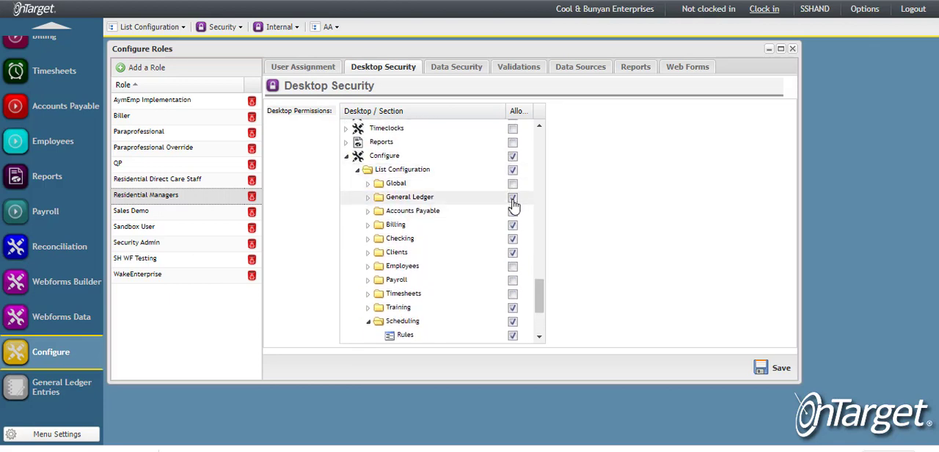
click(513, 198)
click(513, 211)
click(513, 224)
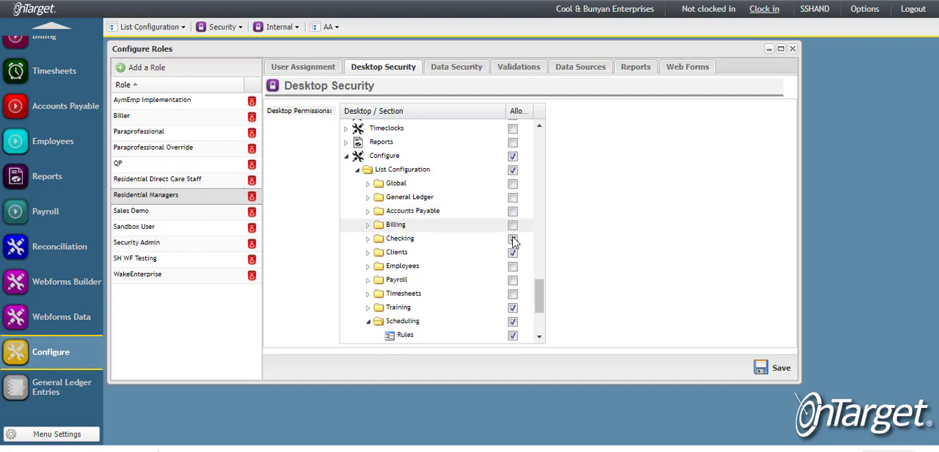
click(513, 239)
click(513, 252)
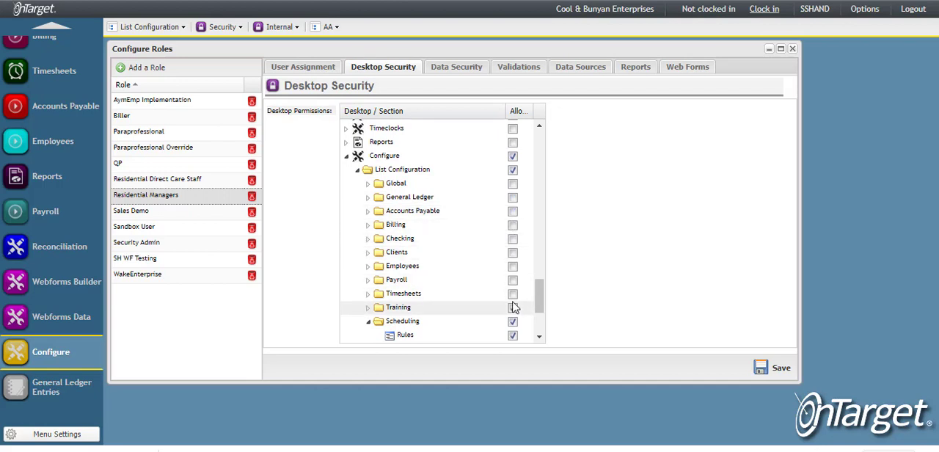
Disallow Training, Notes, Timeclocks and Scheduling's Rules, Statuses and Missed Shifts under List Configuration, keeping Shifts allowed, and save the role.
scroll(514, 301, down, 2)
click(513, 277)
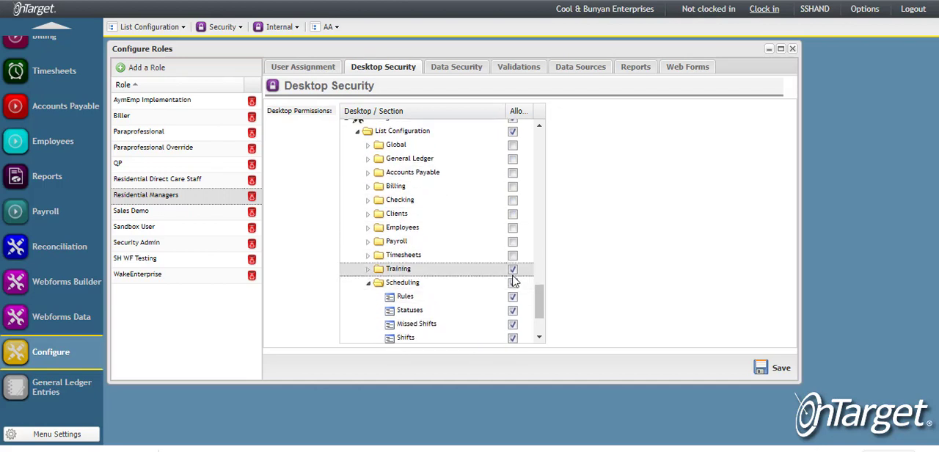
scroll(515, 279, down, 2)
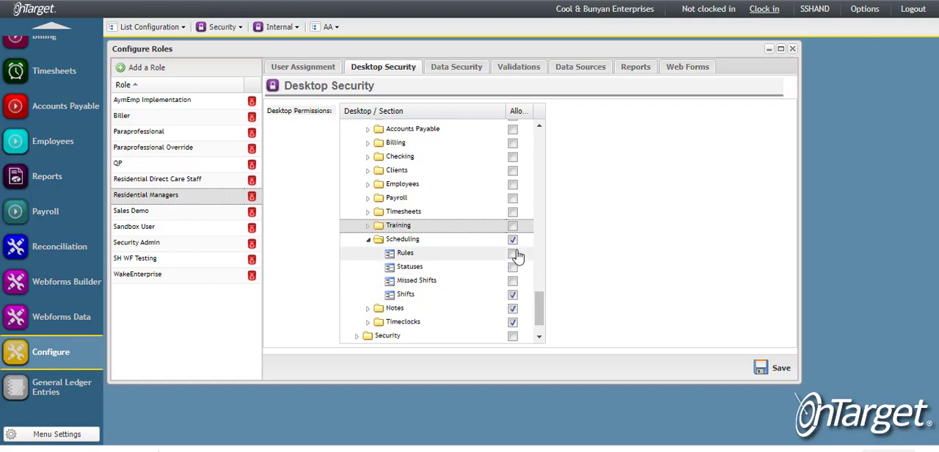
click(513, 294)
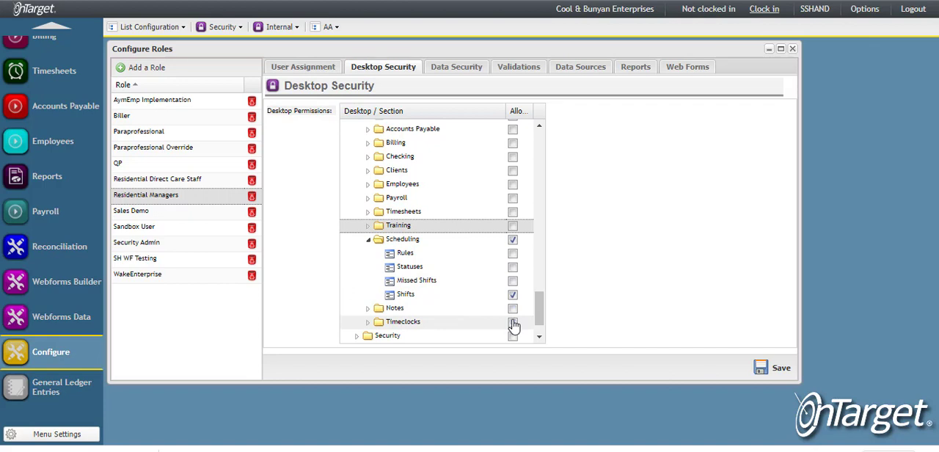
click(512, 241)
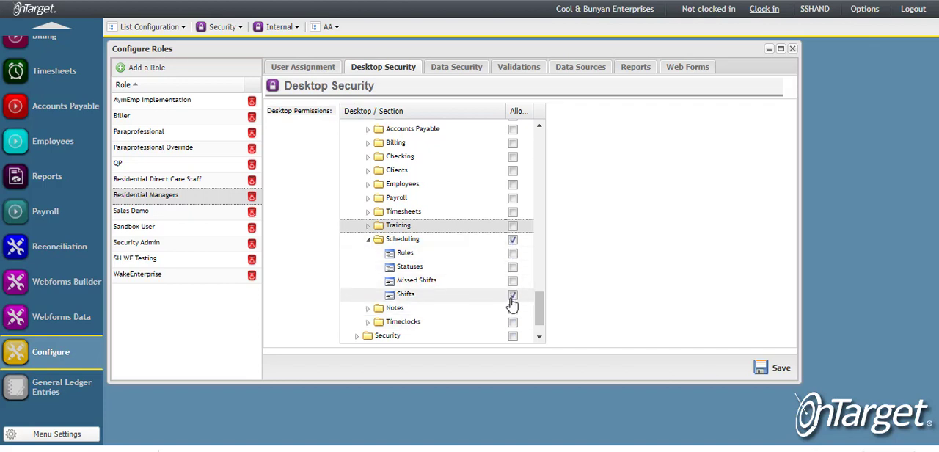
click(769, 375)
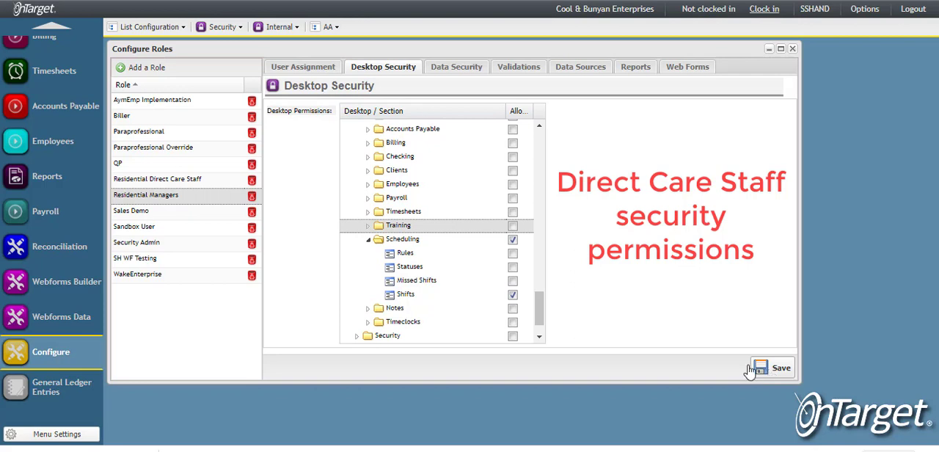
Open the Residential Direct Care Staff role's desktop security, expand All Calendars (Read Only) under Scheduling, and save the role.
click(172, 187)
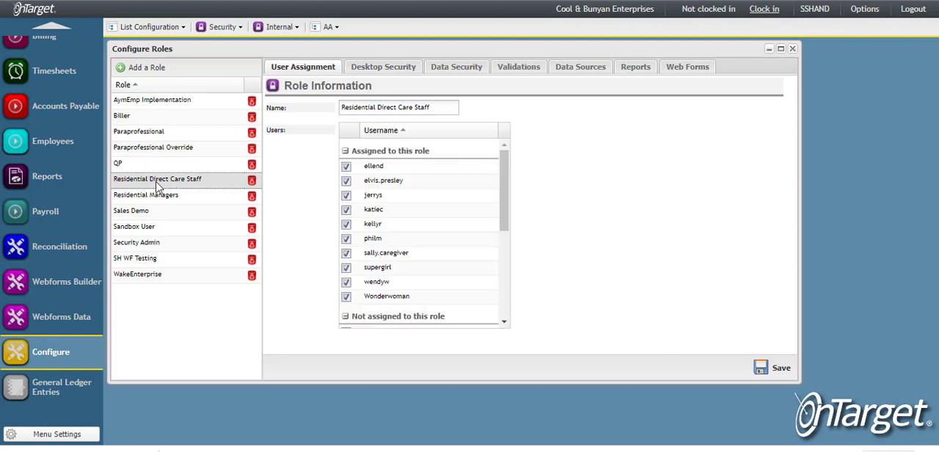
click(380, 73)
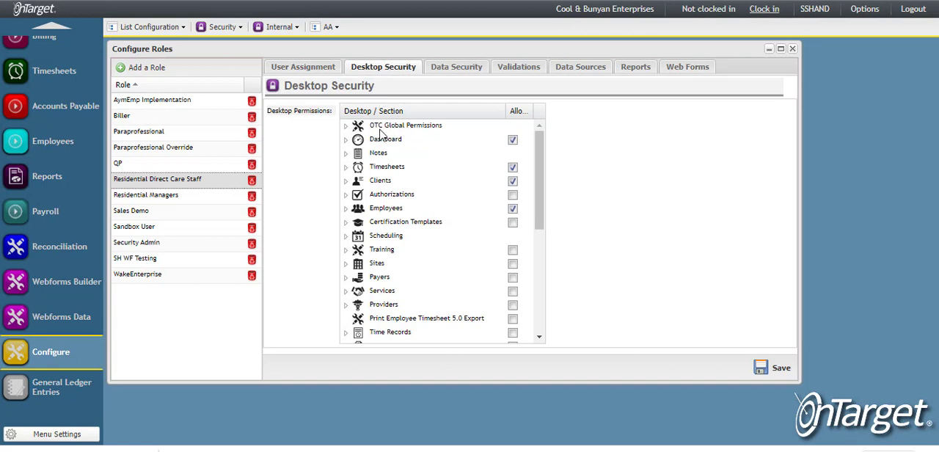
click(344, 236)
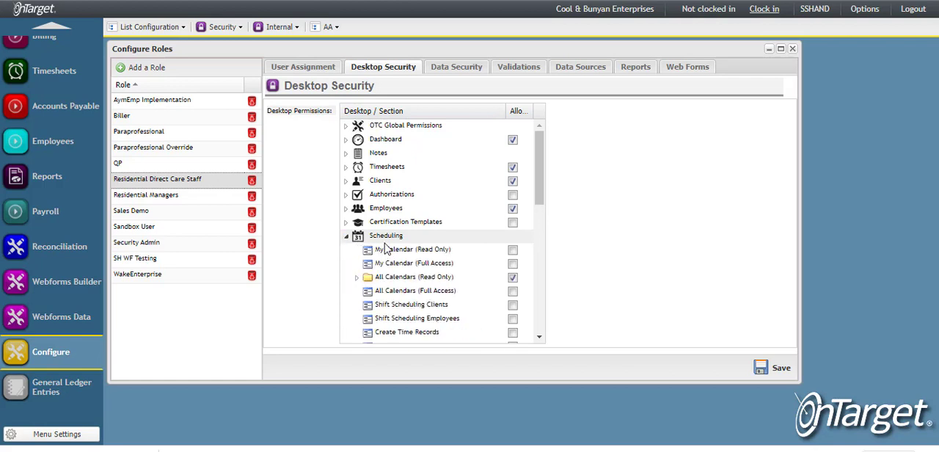
click(358, 279)
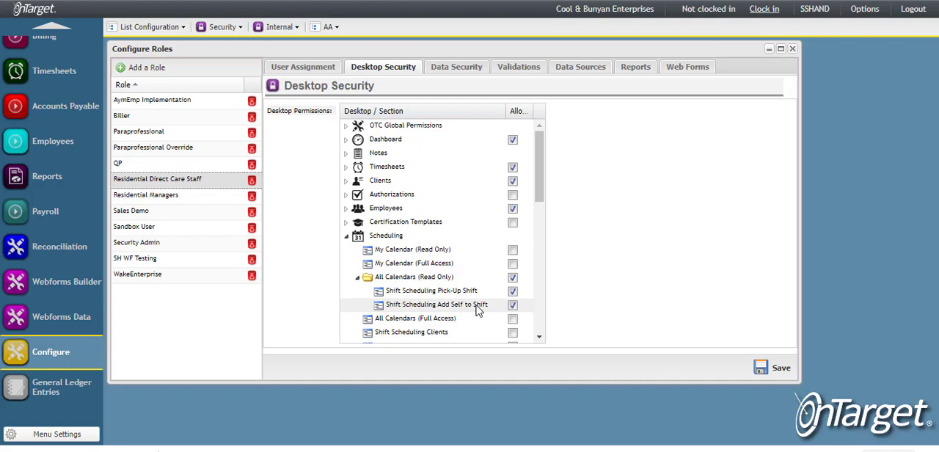
click(776, 371)
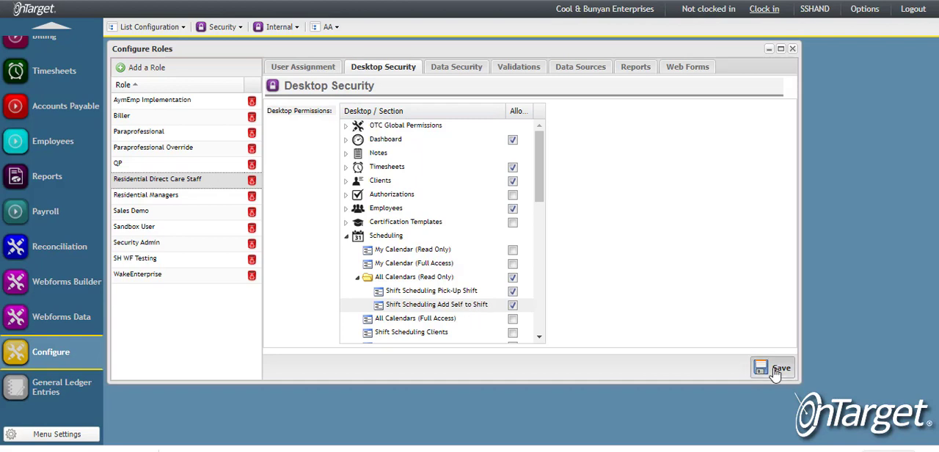